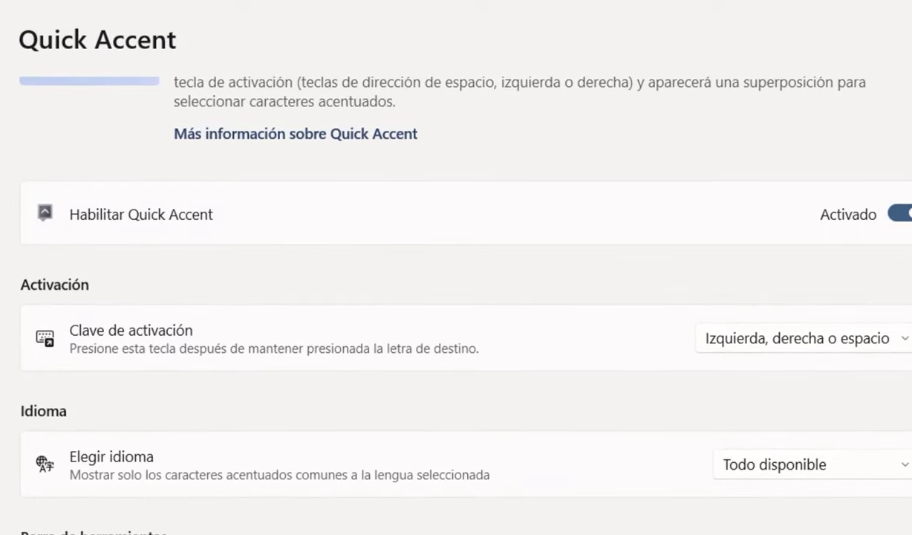
Open the Microsoft Store at the Microsoft PowerToys page and activate the store's search field.
left_click(14, 525)
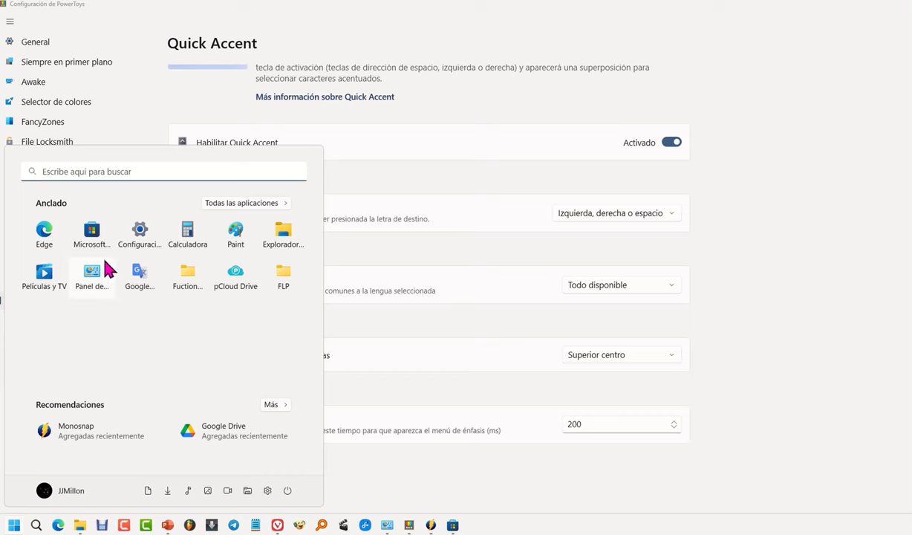
left_click(90, 231)
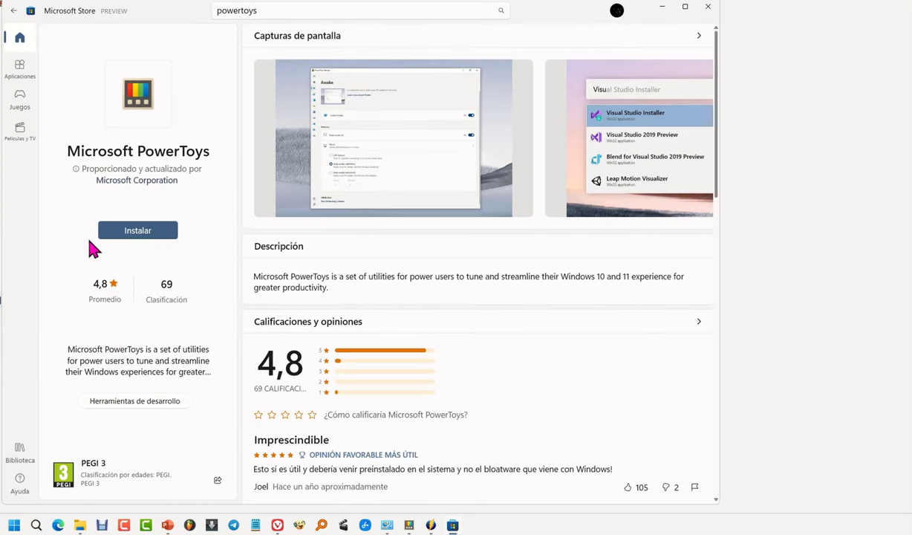
left_click(274, 11)
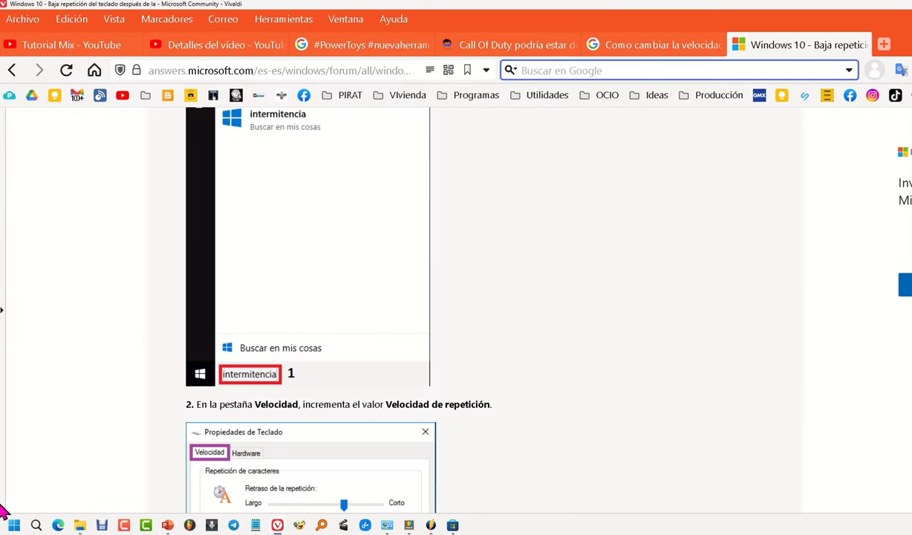
Search Windows for PowerToys (Preview), run it as administrator, and bring up its settings window.
left_click(14, 525)
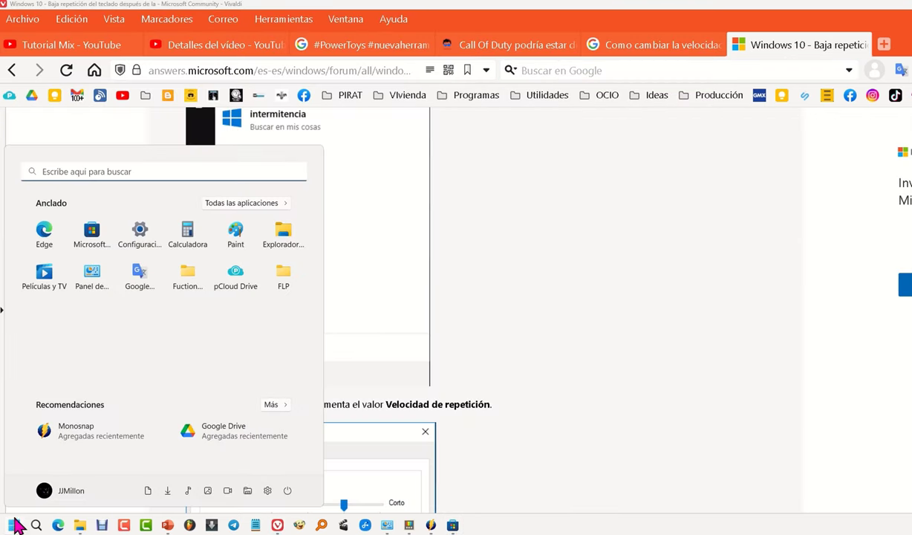
left_click(132, 172)
type("po")
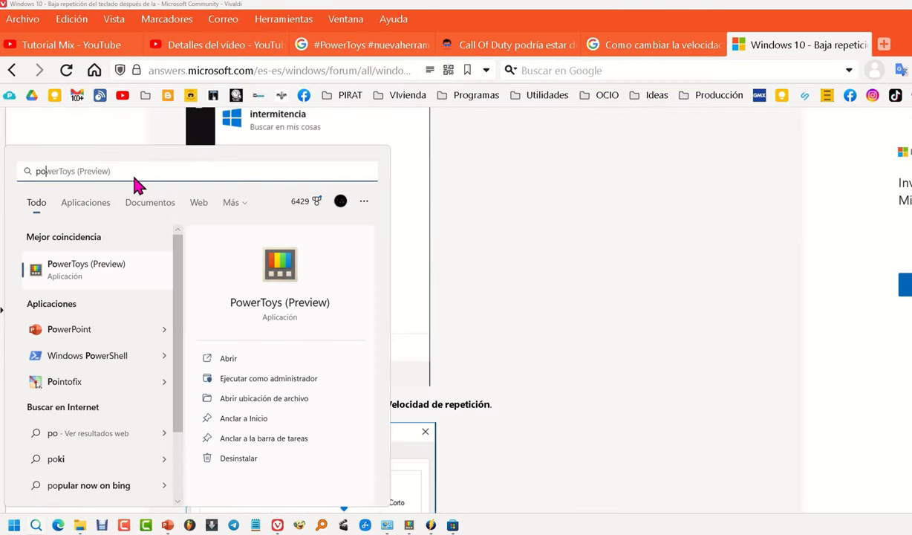
left_click(269, 378)
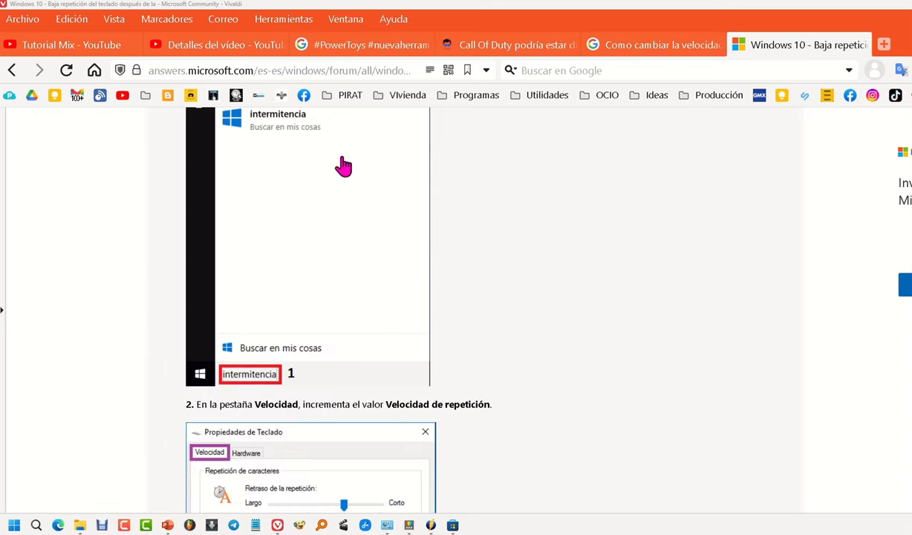
left_click(409, 526)
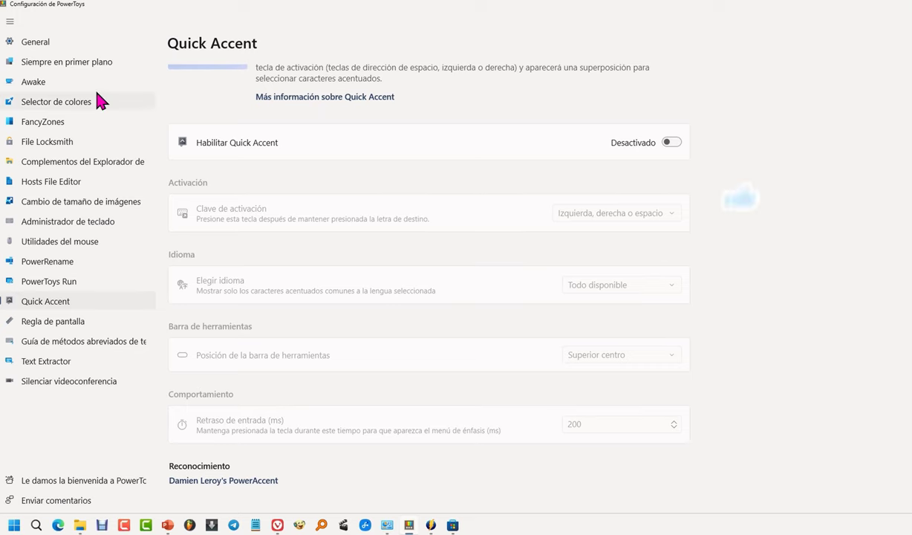
Review the General settings, trying the always-run-as-administrator and automatic update download switches and leaving both enabled.
left_click(29, 41)
scroll(576, 371, "down", 5)
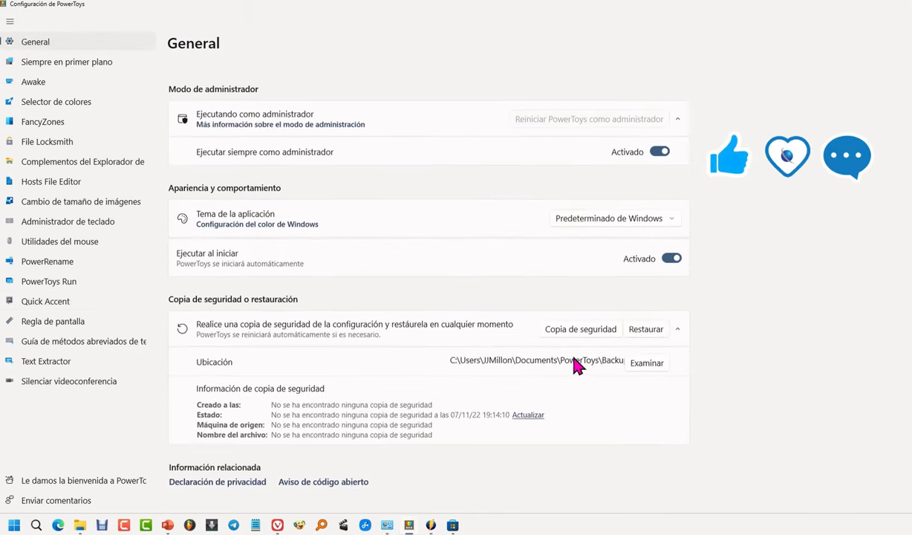
scroll(576, 361, "up", 2)
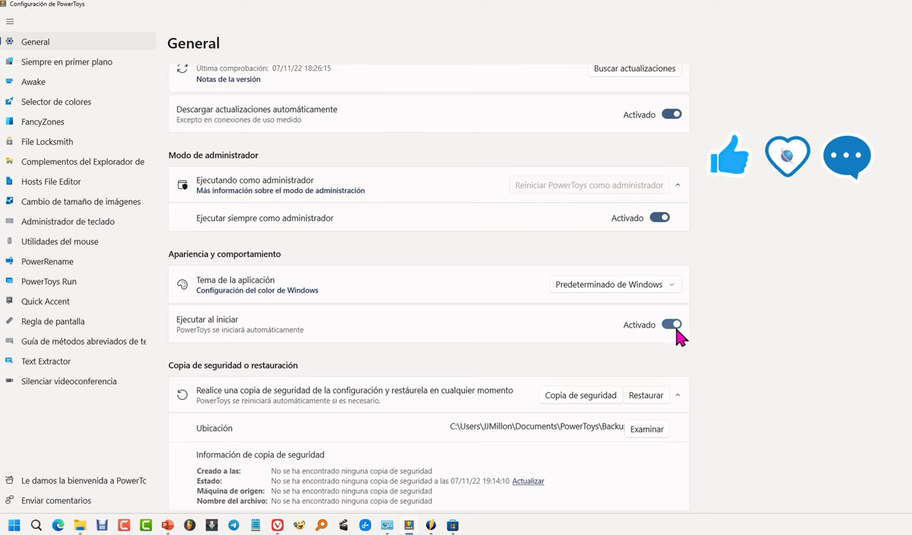
scroll(476, 290, "up", 1)
scroll(431, 312, "up", 1)
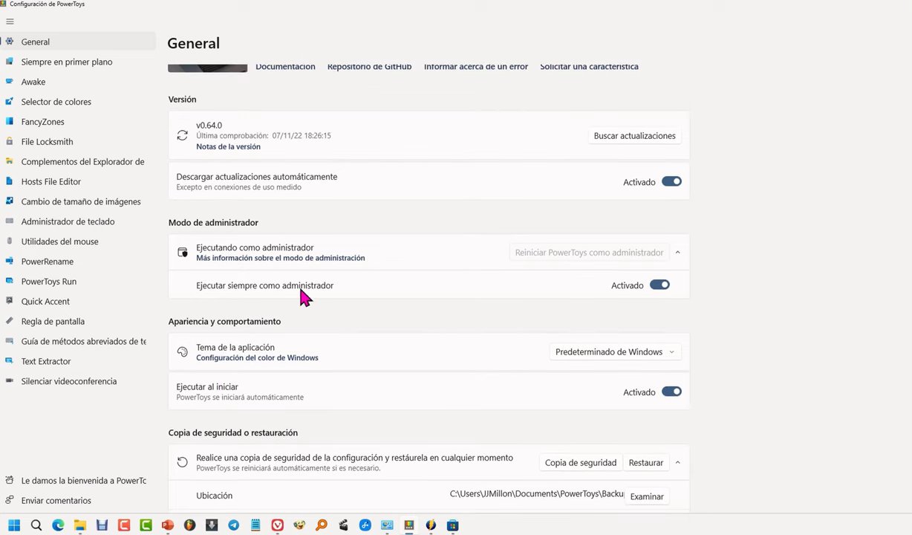
left_click(658, 285)
left_click(661, 287)
scroll(653, 304, "up", 1)
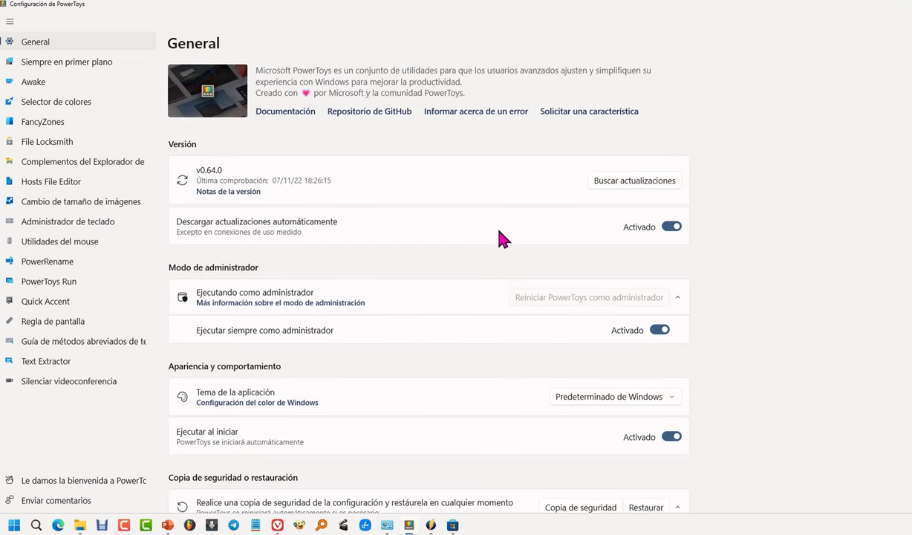
left_click(676, 229)
left_click(675, 230)
Open the Quick Accent settings and enable Quick Accent.
left_click(66, 303)
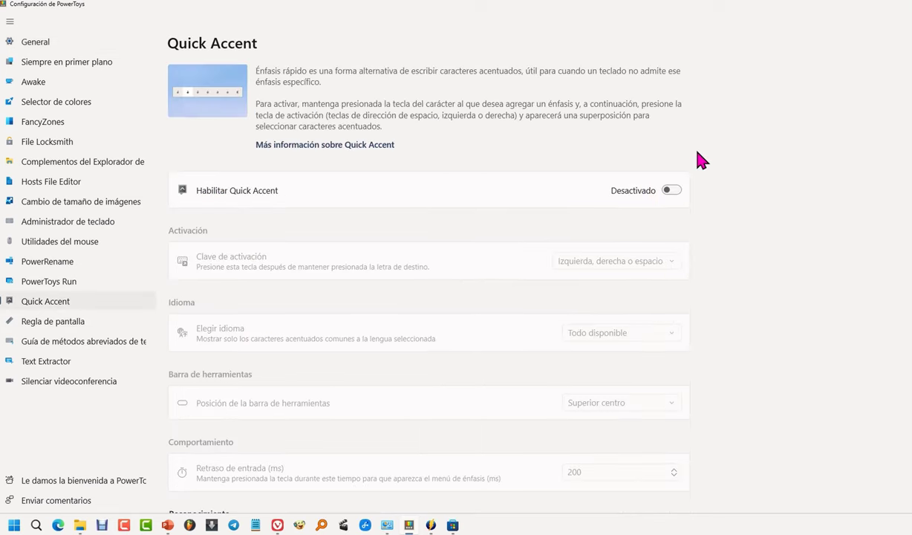
left_click(669, 190)
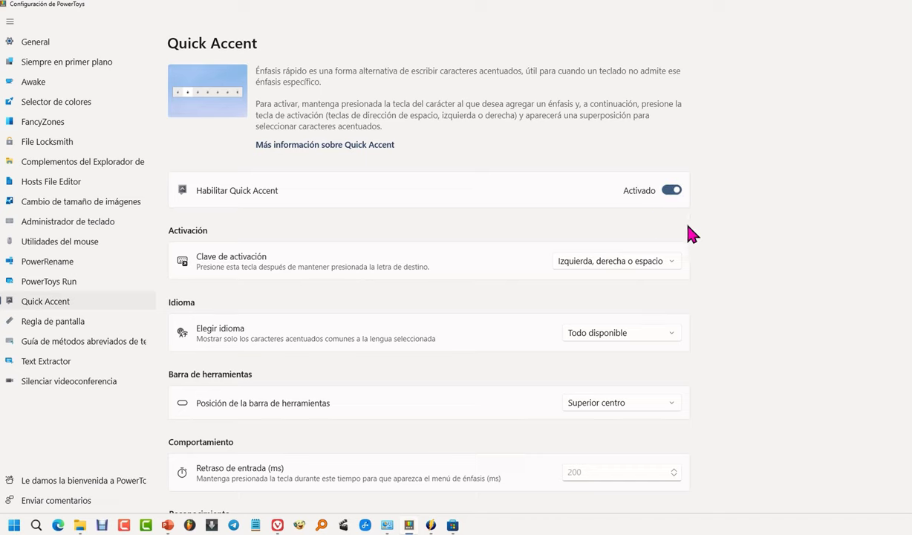
Switch to Notepad and insert the α character from the Quick Accent selection bar for the letter a.
key("super+0")
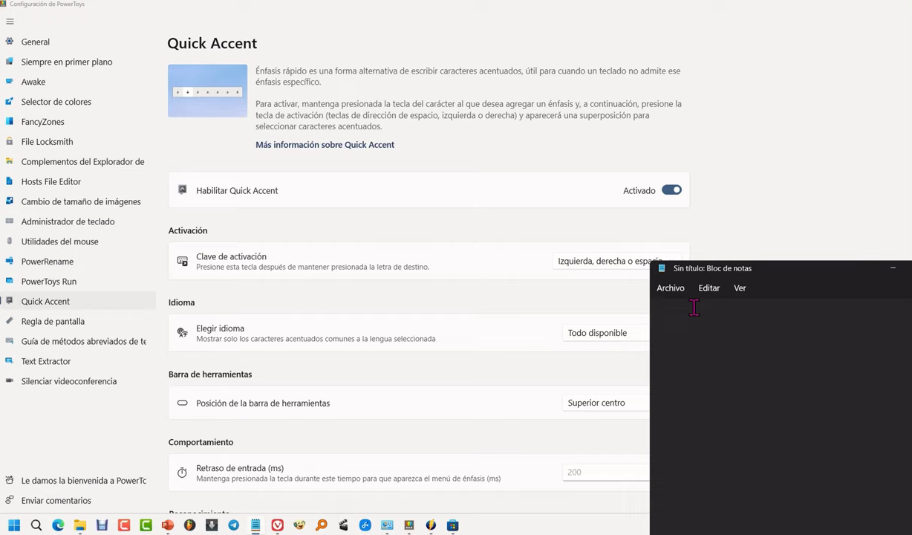
type("a")
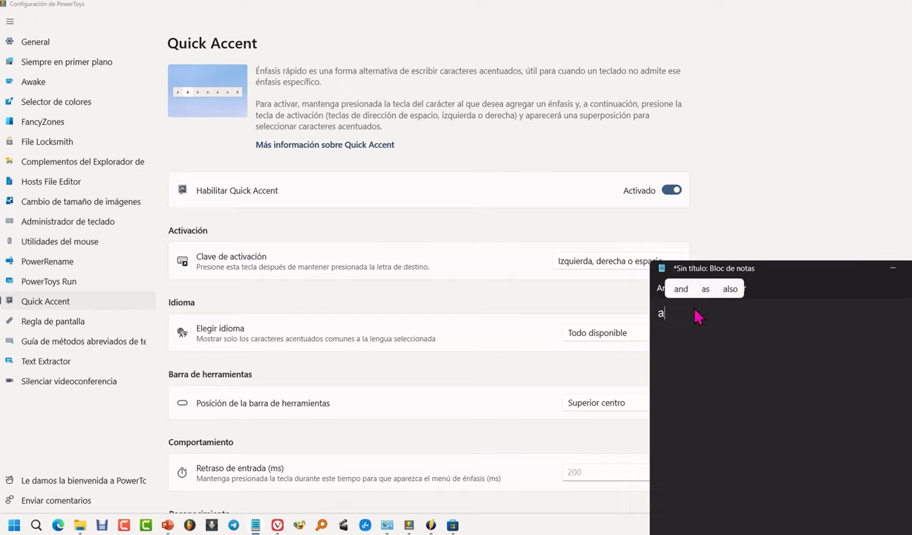
key("space")
key("space")
key("space")
key("space")
key("space")
key("space")
key("space")
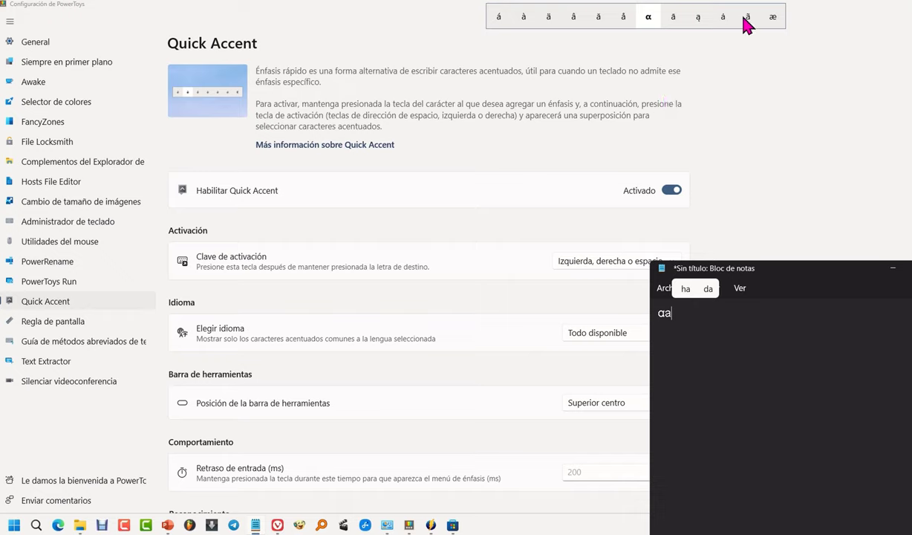
Enter more a letters in the note and cycle through the Quick Accent variants to insert ą.
type("aaaaa")
key("space")
key("space")
key("space")
key("space")
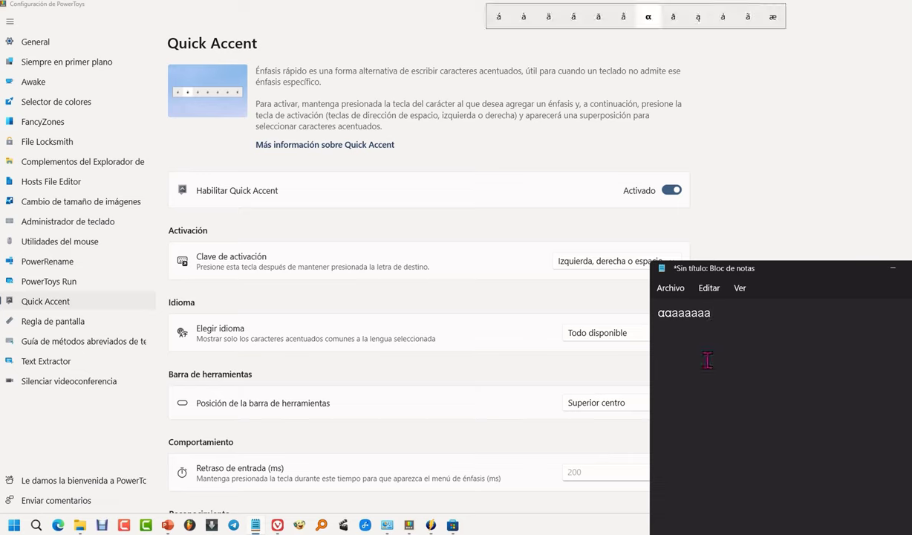
key("space")
key("space")
key("space")
key("space")
key("space")
key("space")
key("space")
key("space")
key("space")
key("space")
key("space")
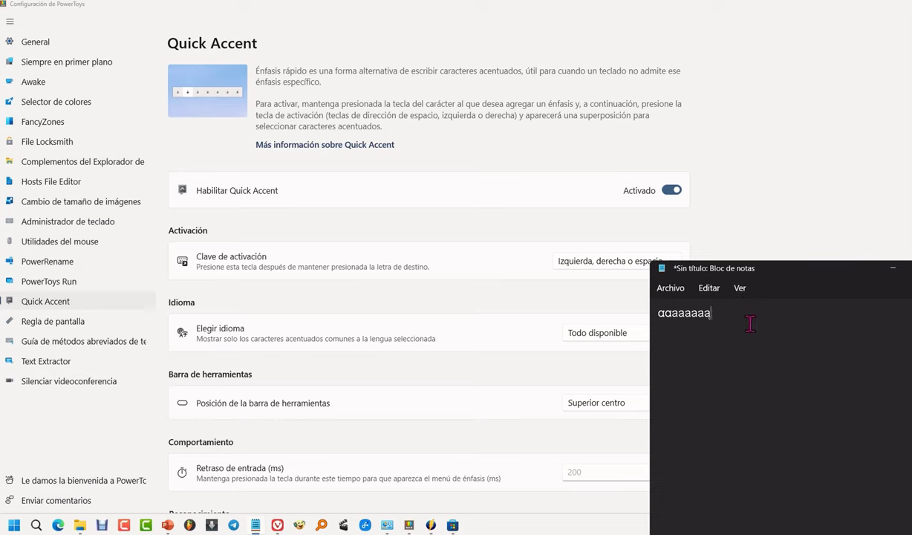
Continue the row of a letters, inserting å, æ and α through the Quick Accent bar.
type("aaaaaaaåaaaaaaaaaaaaaaaaaa")
key("space")
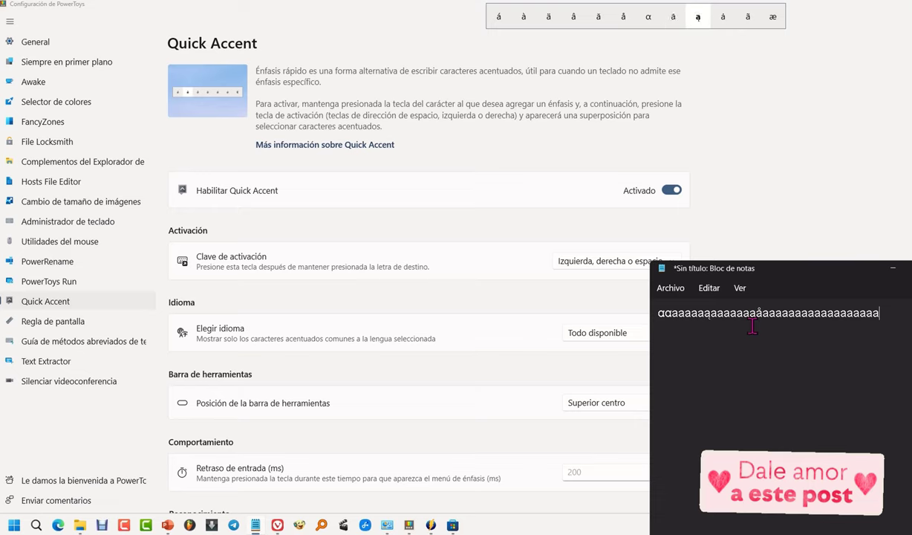
key("space")
key("space")
key("space")
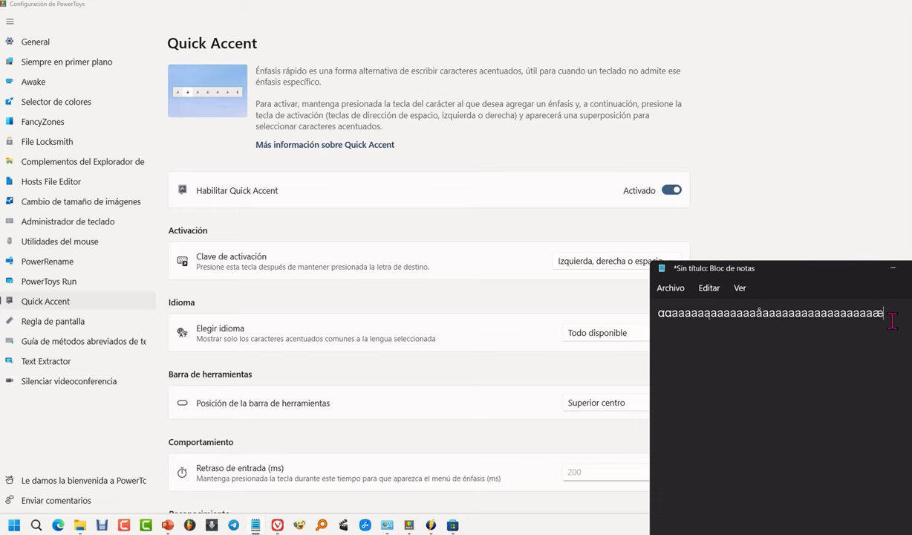
type("a")
key("space")
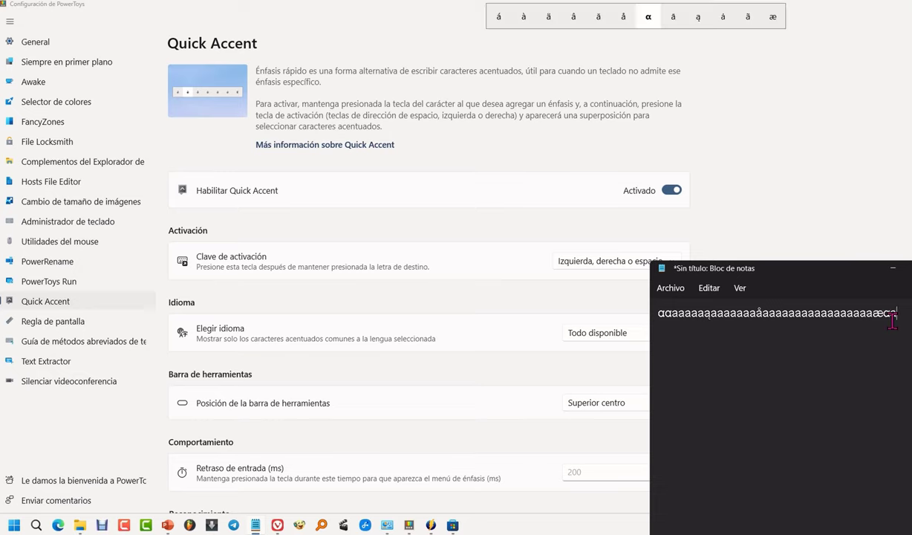
Return to the PowerToys settings and review the activation key options, keeping "Izquierda, derecha o espacio".
left_click(630, 22)
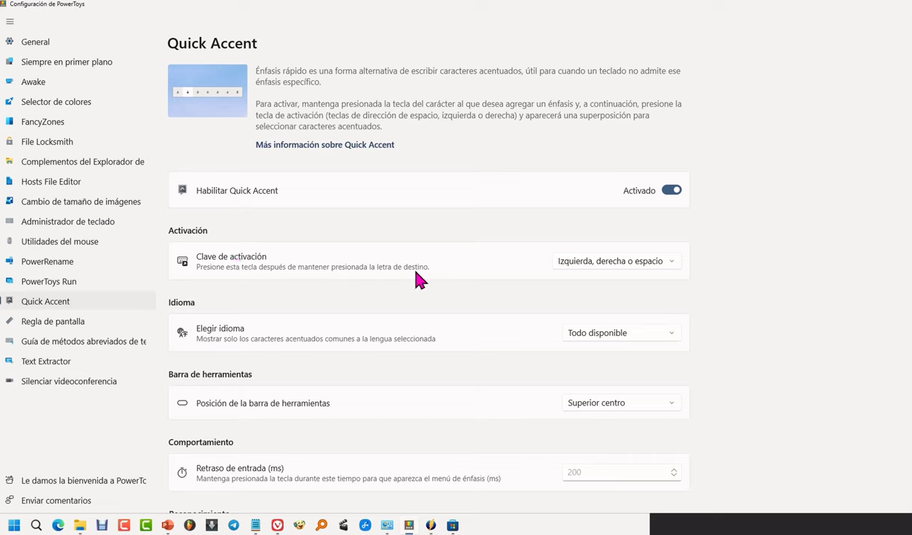
left_click(617, 262)
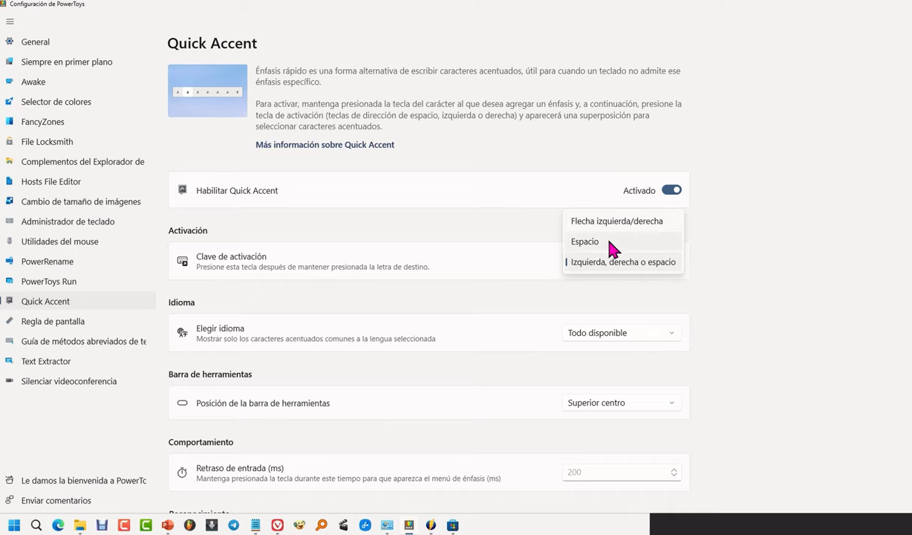
left_click(622, 283)
Set the Quick Accent language to Español and its toolbar position to Centro.
scroll(646, 297, "down", 1)
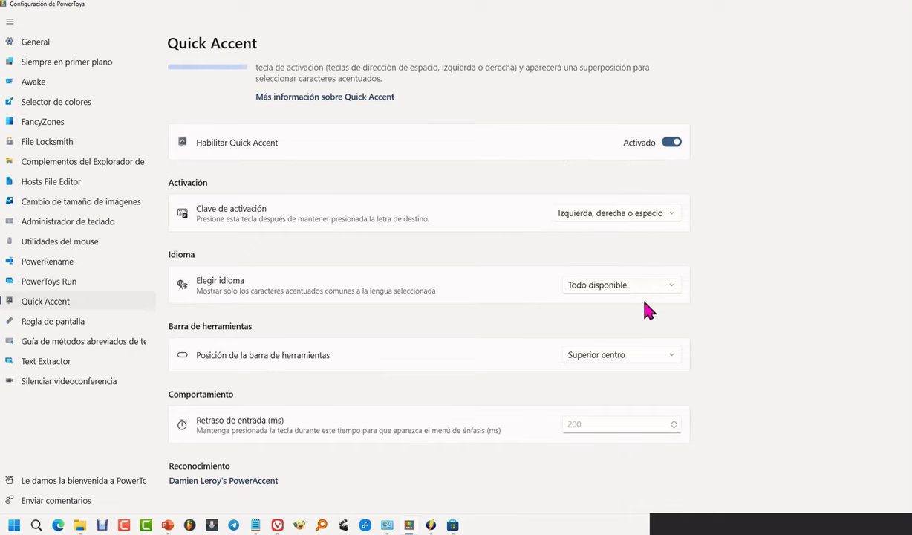
left_click(635, 289)
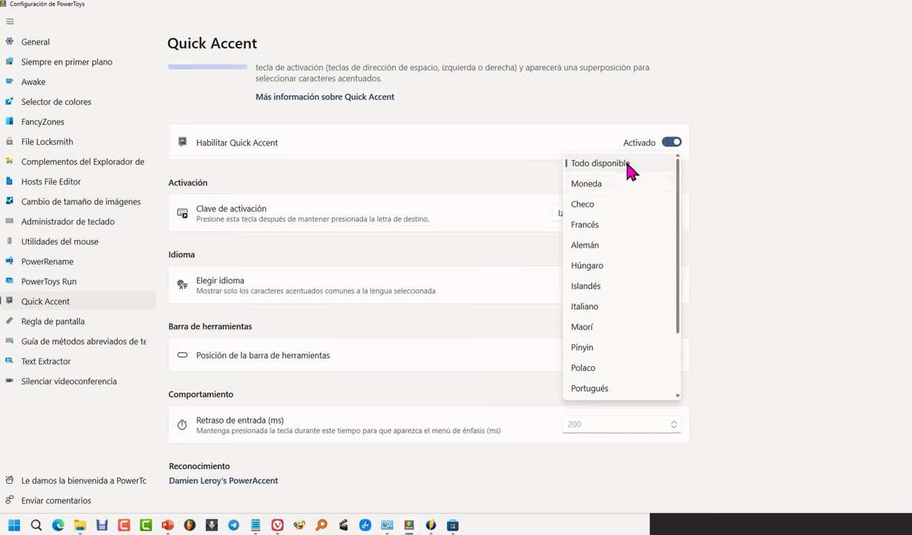
scroll(637, 254, "down", 3)
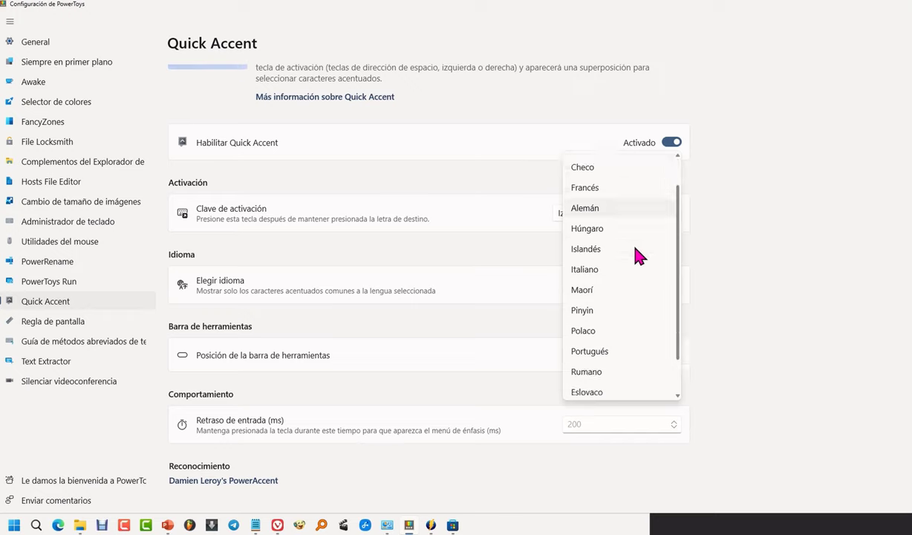
left_click(618, 377)
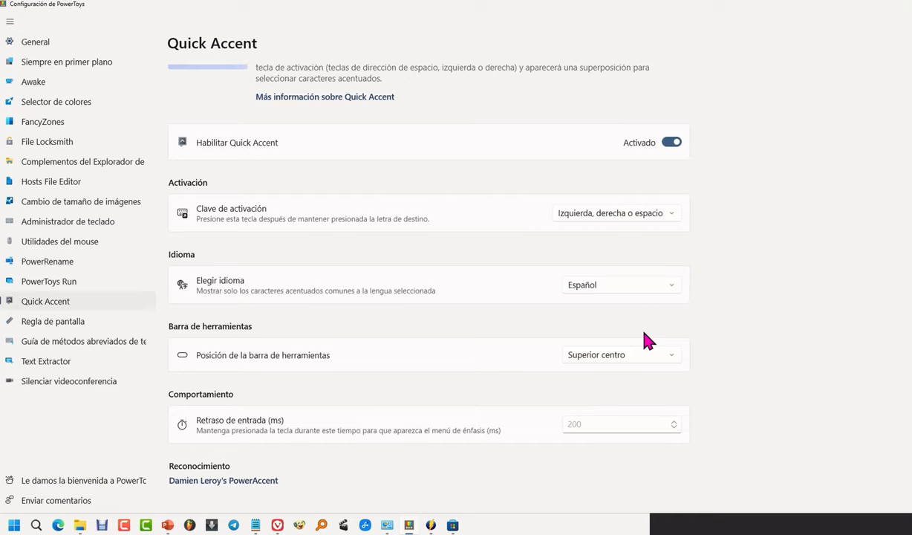
left_click(615, 356)
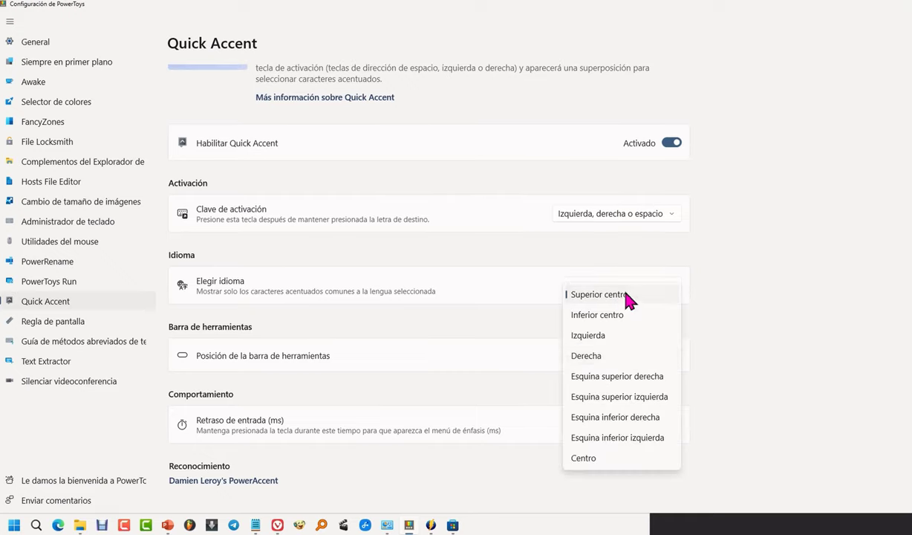
left_click(610, 458)
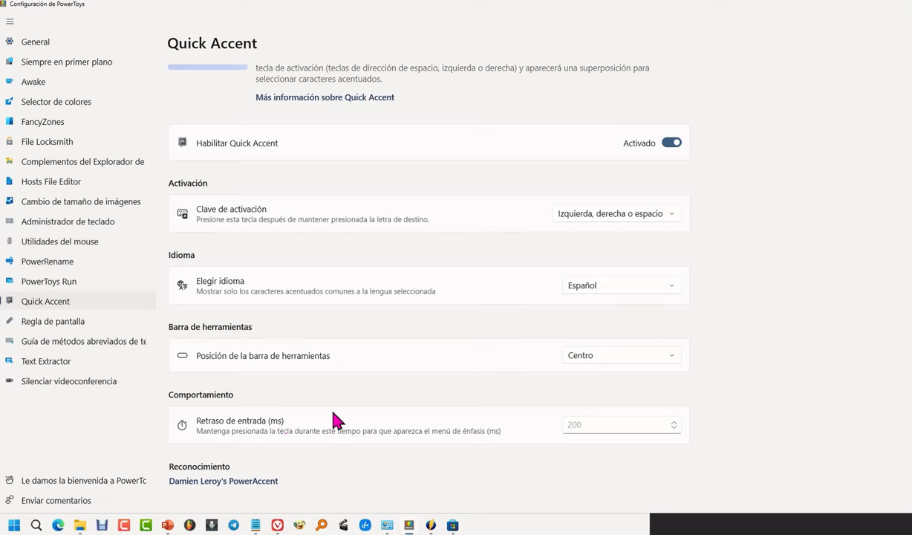
Set the Quick Accent input delay (Retraso de entrada) to 500 ms.
left_click(584, 427)
left_click(724, 427)
double_click(677, 422)
left_click(632, 423)
left_click_drag(631, 423, 520, 438)
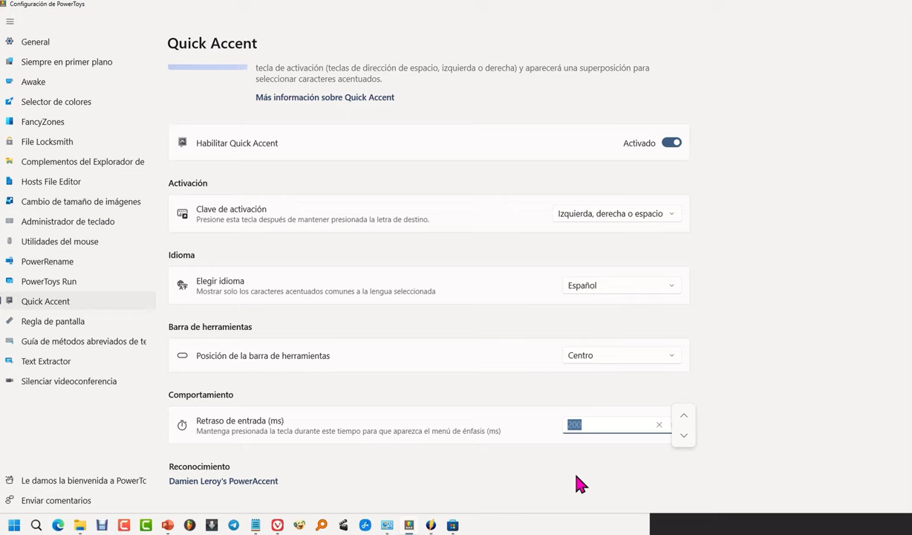
left_click(616, 423)
left_click(823, 332)
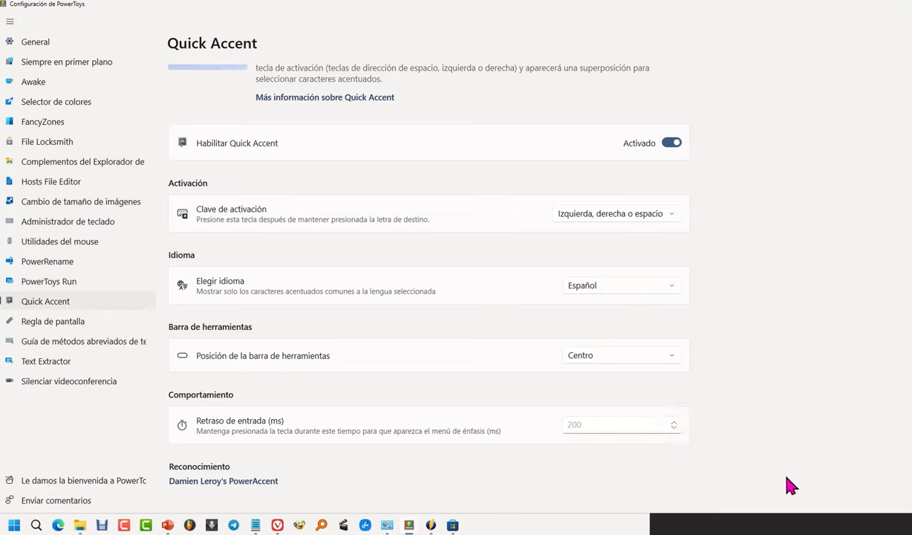
left_click(643, 426)
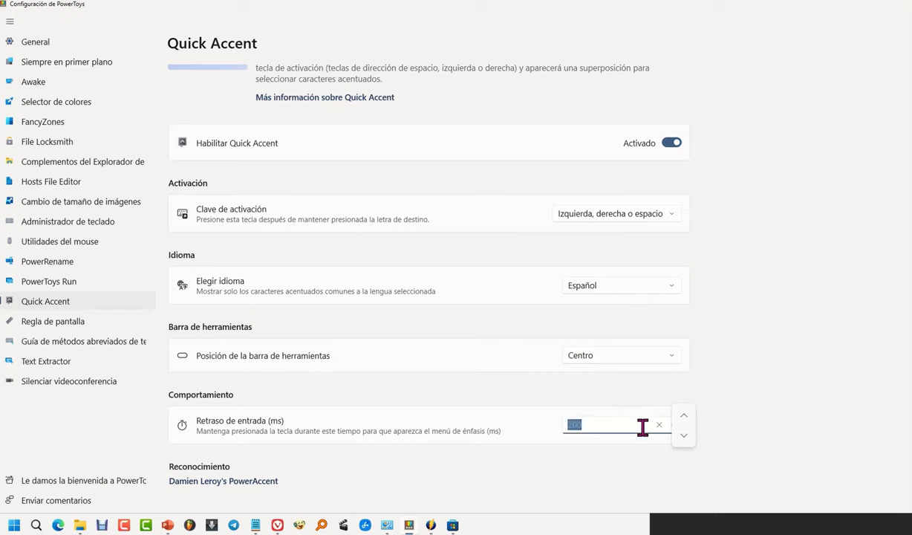
type("500")
left_click(743, 331)
Switch to Notepad and replace the selected text with "ávi", choosing the accented á through Quick Accent.
scroll(743, 331, "up", 1)
key("alt+Tab")
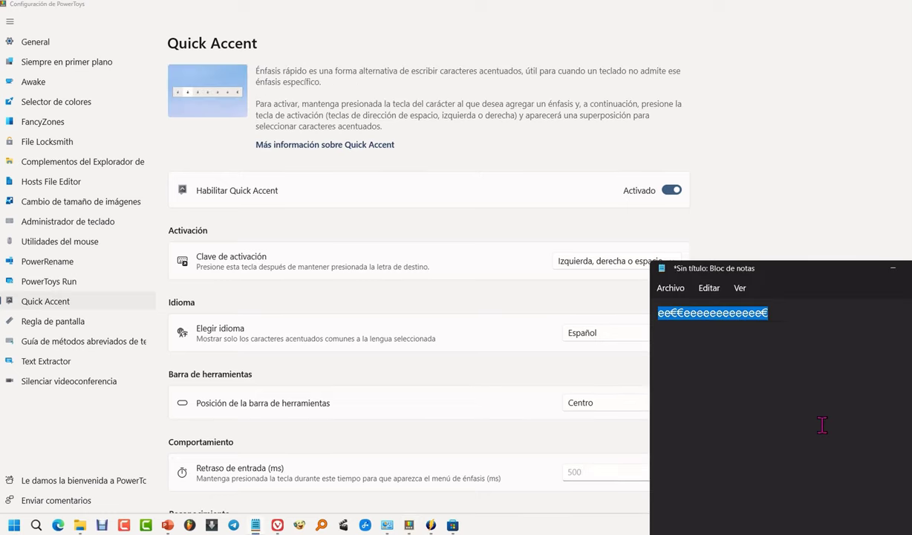
type("a")
key("Right")
type("vi")
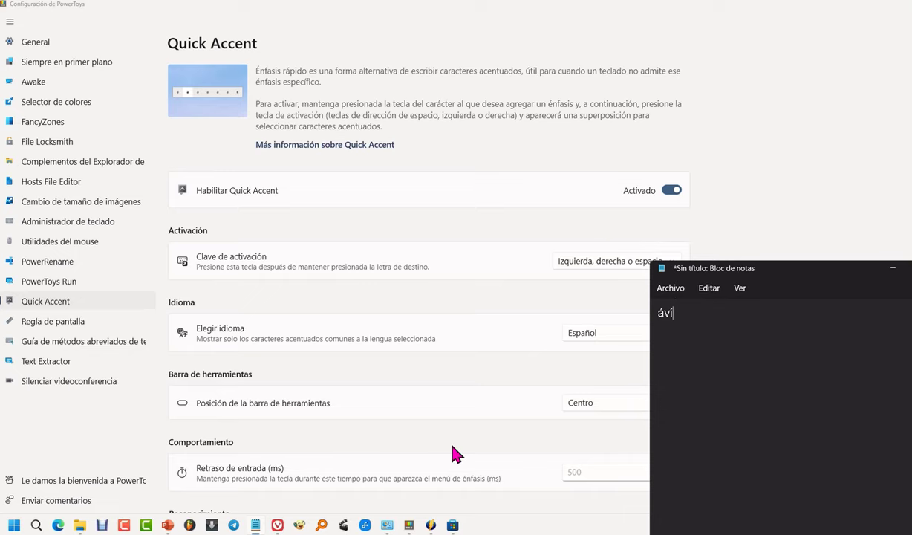
scroll(455, 453, "down", 1)
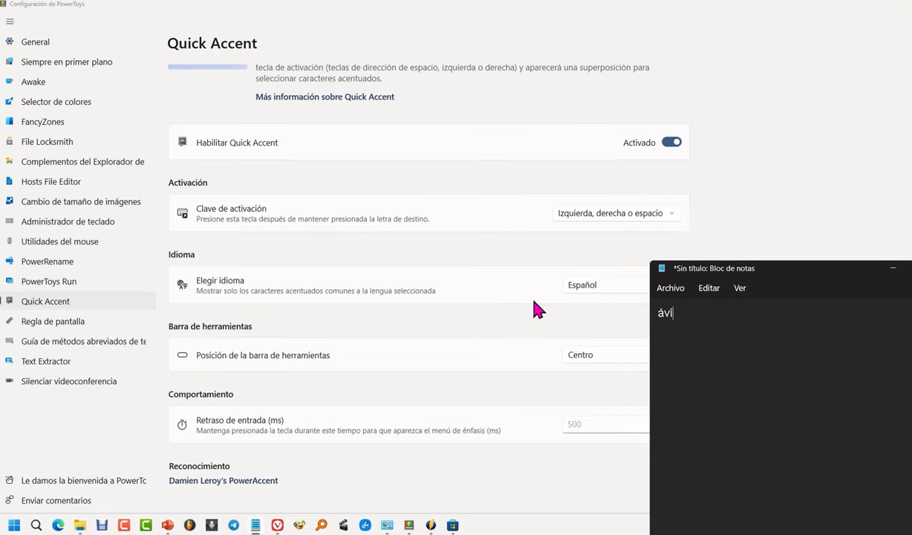
Search Windows for "velocidad" and open the keyboard properties from the result for changing the cursor blink speed.
left_click(746, 255)
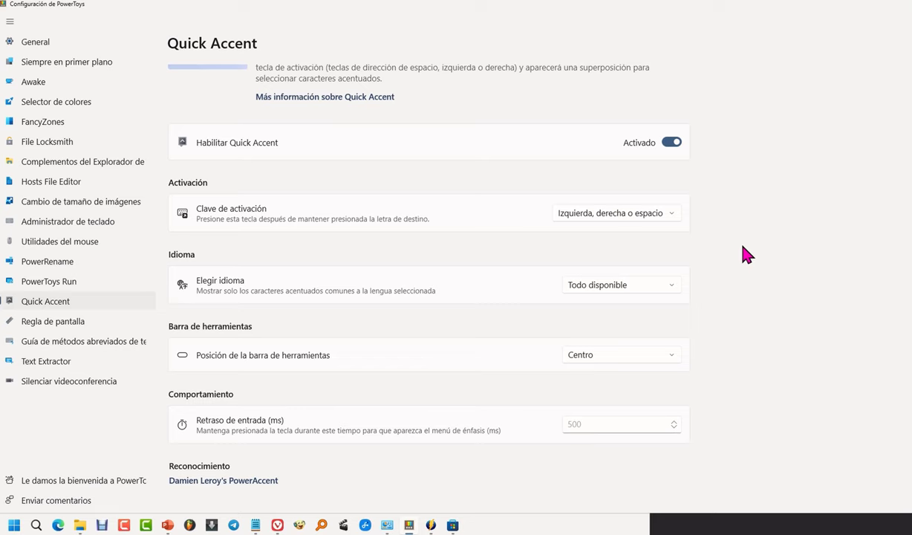
left_click(13, 525)
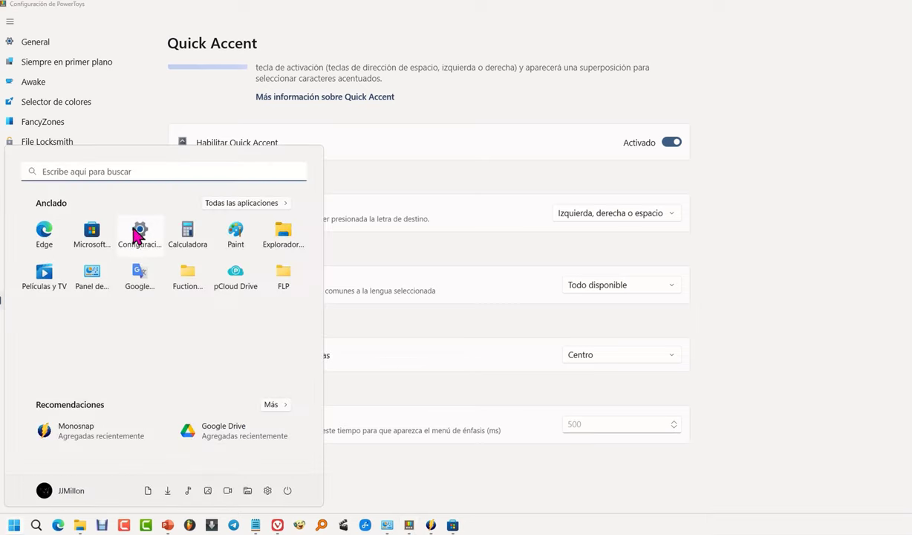
left_click(133, 173)
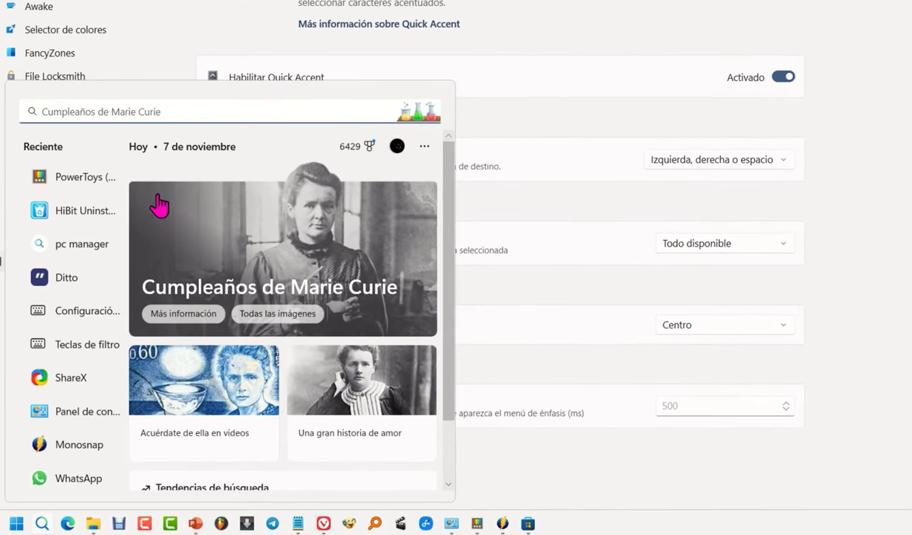
type("v")
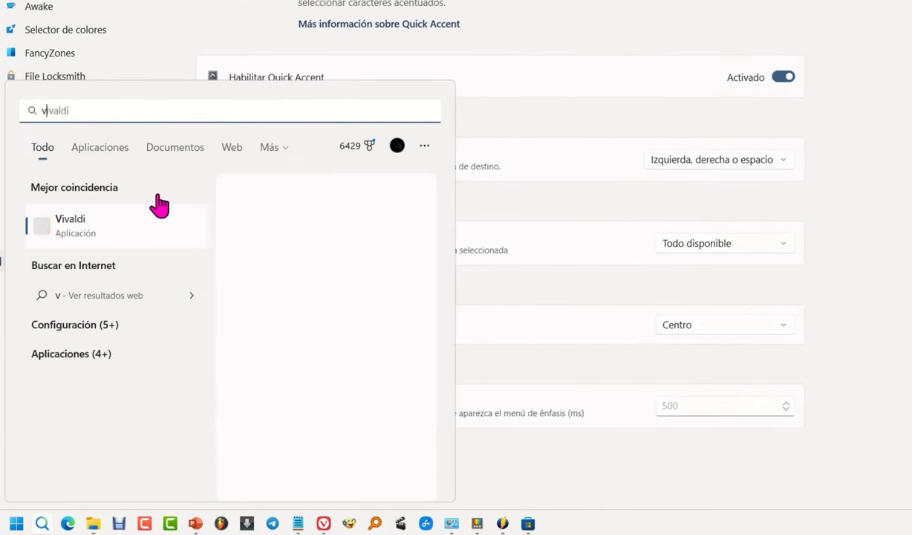
type("elocidad")
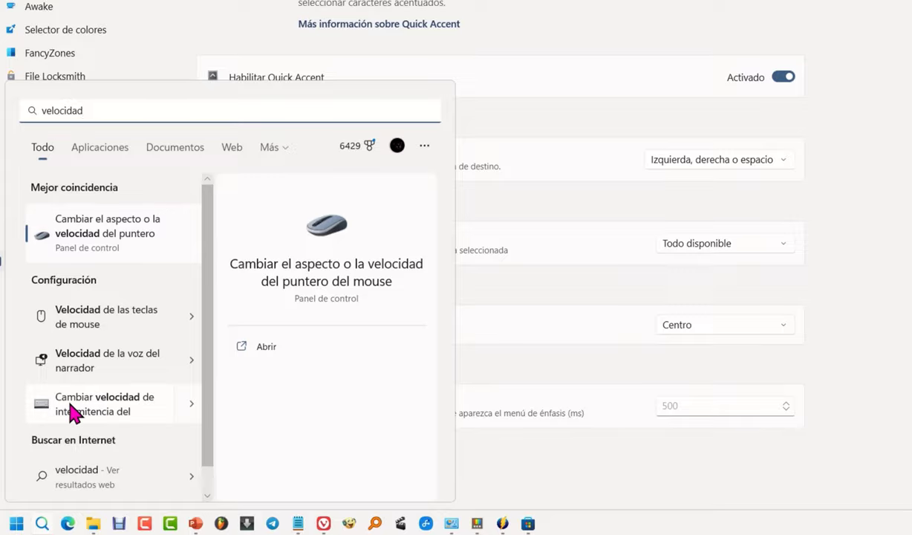
left_click(118, 413)
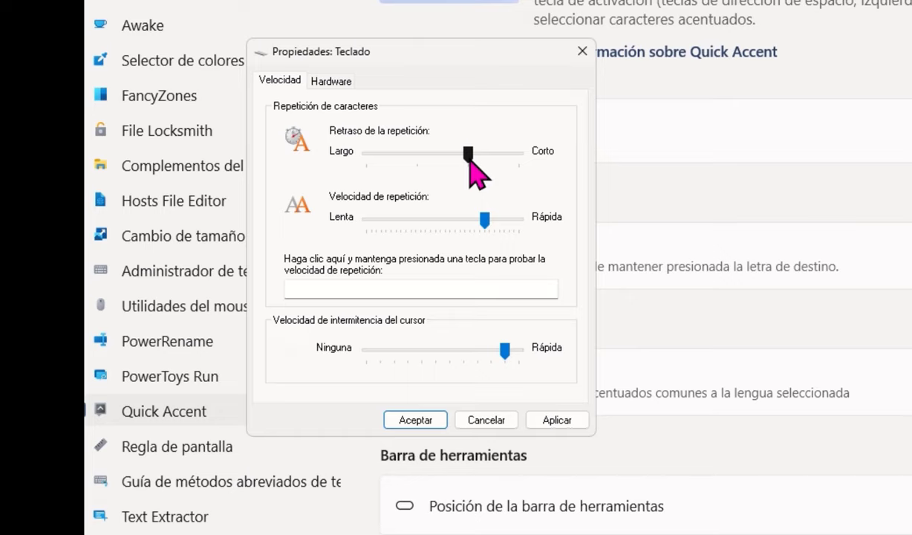
Set the keyboard's repeat delay (Retraso de la repetición) to Largo, test it with a repeated "a", and empty the test box.
left_click_drag(470, 156, 364, 165)
left_click(410, 295)
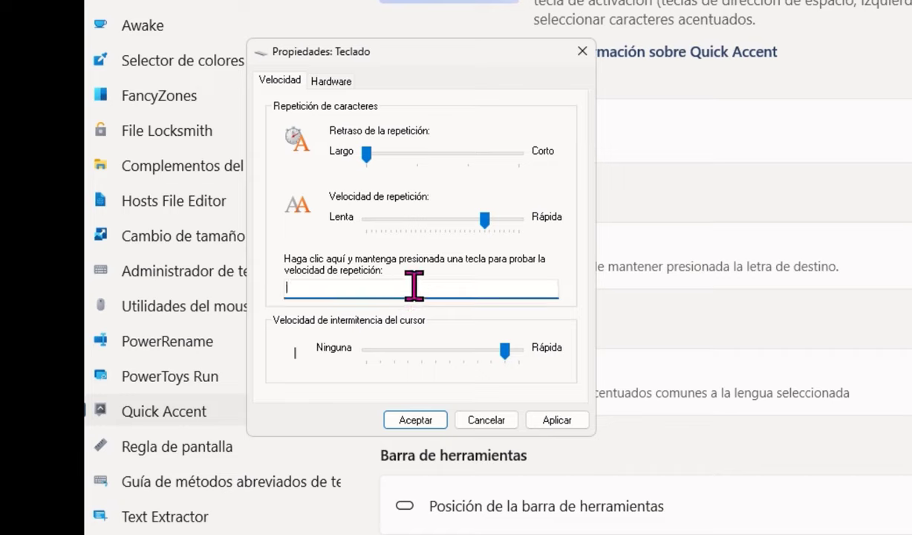
type("aaaaaaaaaaaaaaaaaaaaaaaaaaaaaaa")
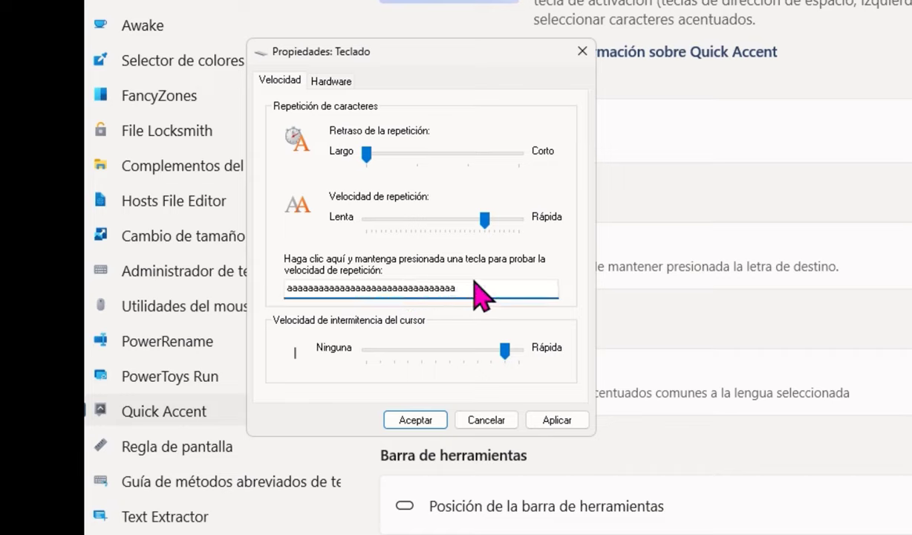
key("ctrl+a")
key("BackSpace")
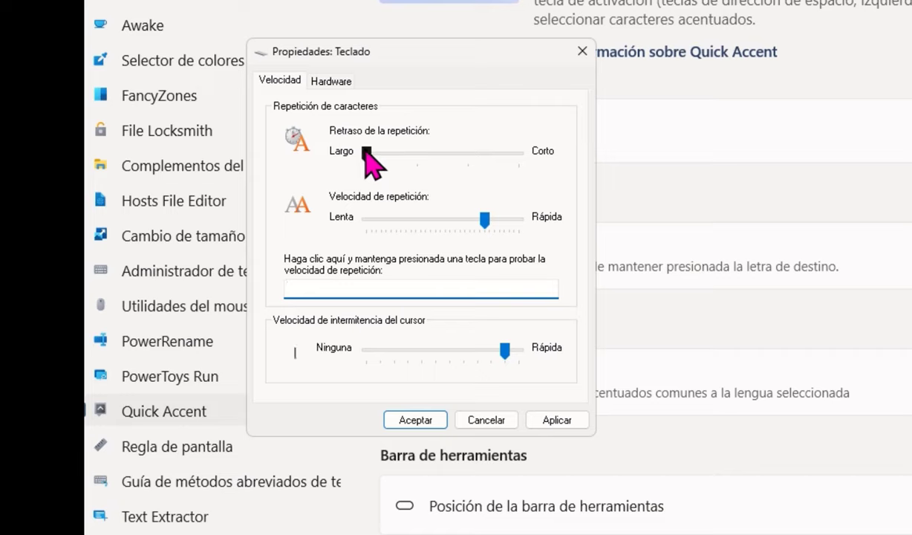
Set the repeat rate (Velocidad de repetición) to Lenta, test it with a repeated "a", and apply the keyboard properties.
left_click_drag(484, 217, 362, 227)
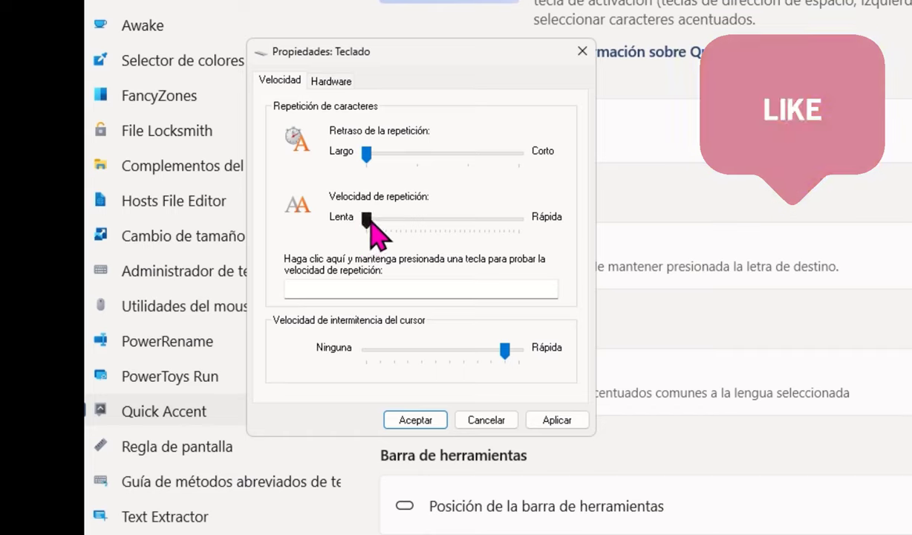
left_click(359, 287)
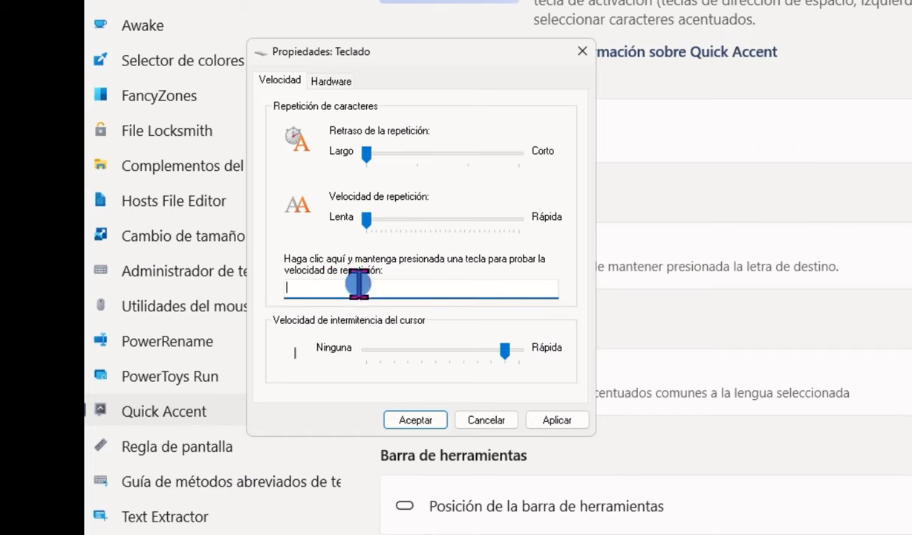
type("aa")
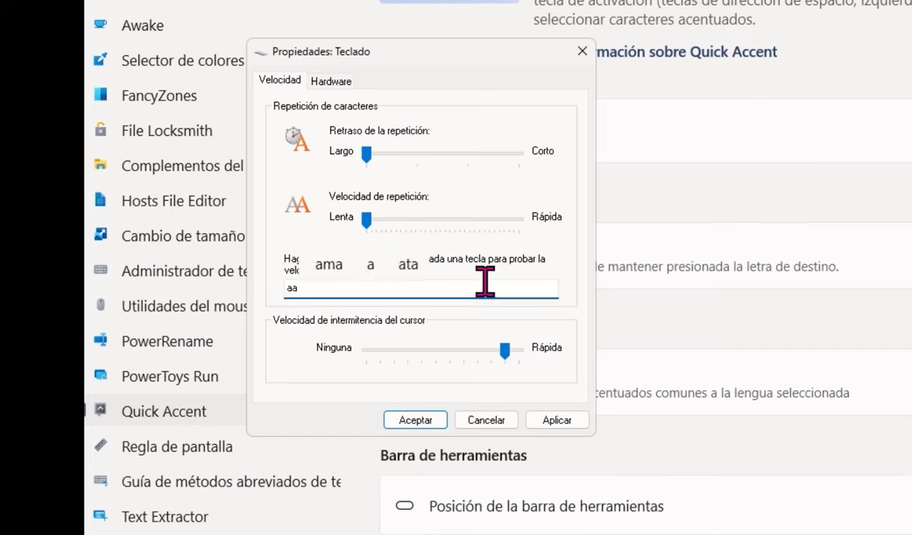
type("aaaaaaaaaaa")
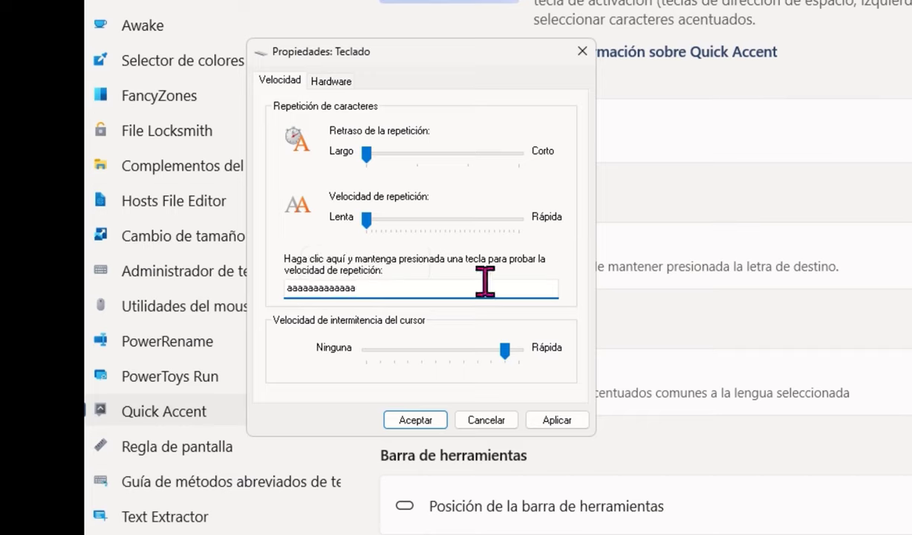
key("ctrl+a")
key("BackSpace")
left_click(557, 420)
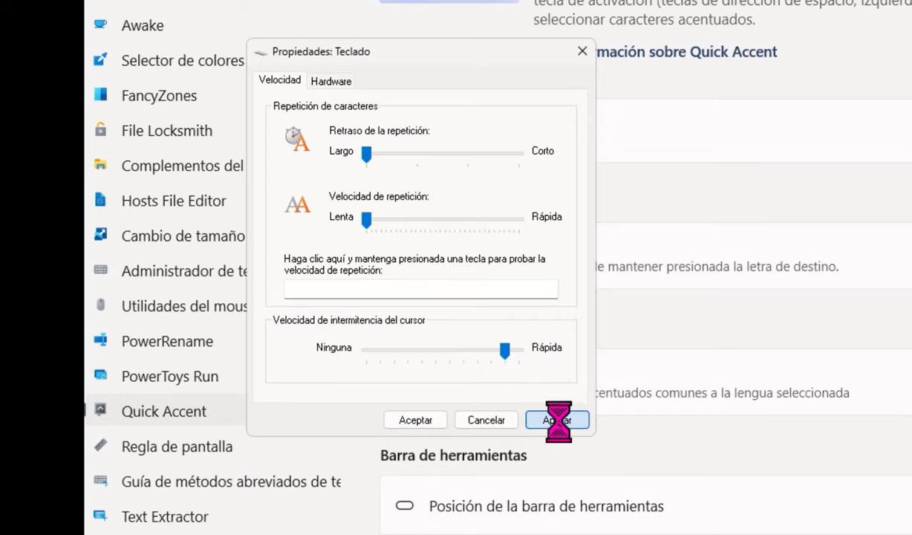
left_click(417, 420)
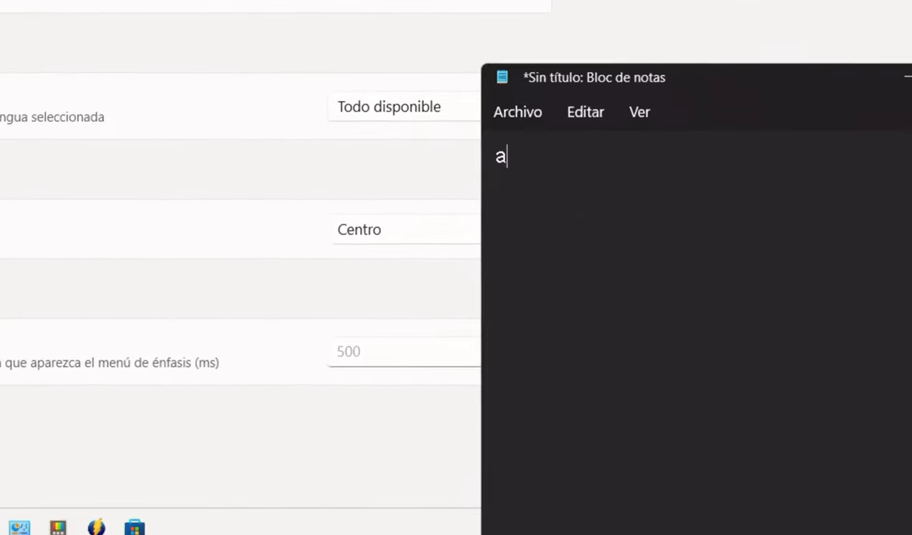
Test Quick Accent on the letter "a" in Notepad and return to the Quick Accent settings in PowerToys.
key("Right")
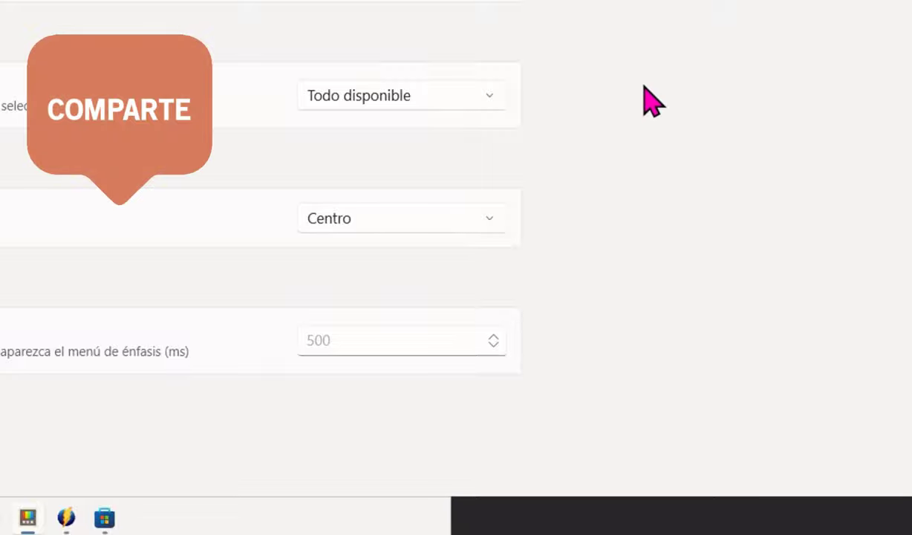
scroll(645, 88, "up", 2)
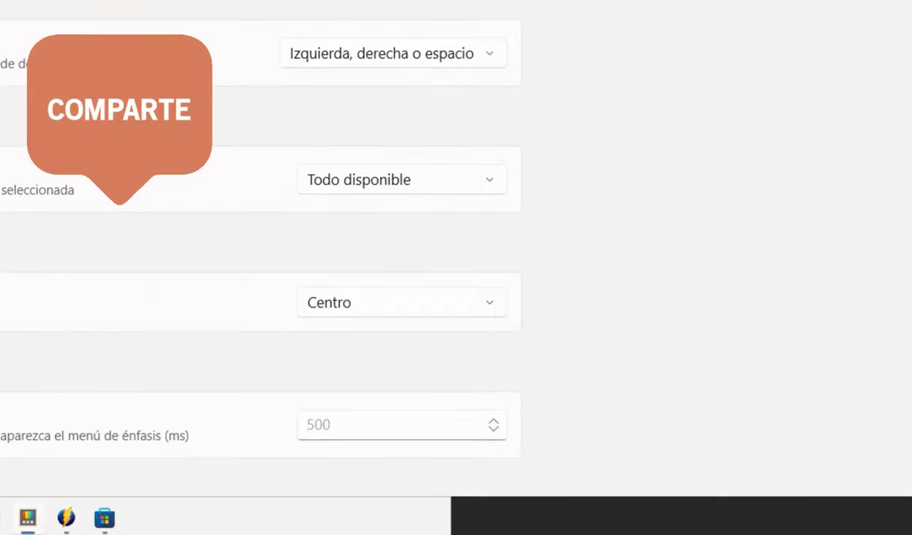